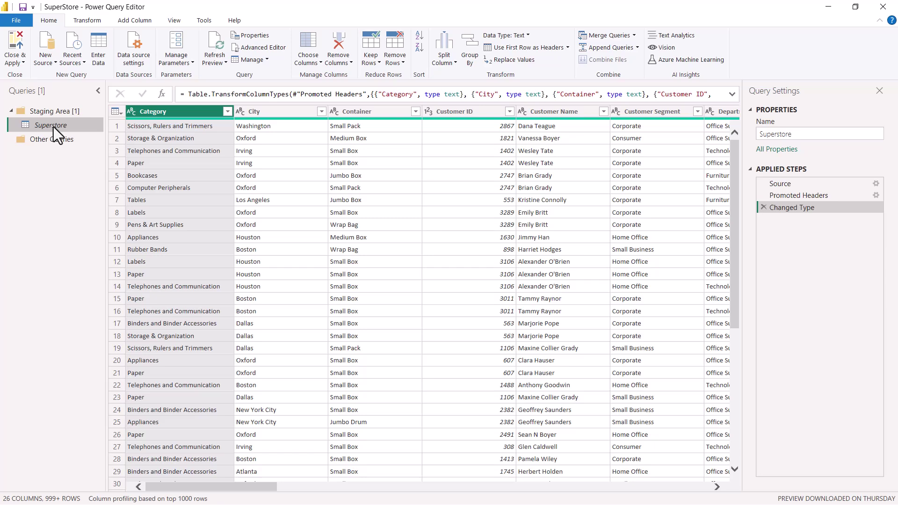
Create a reference of the Superstore query and move it into a new group named Data Model.
right_click(54, 127)
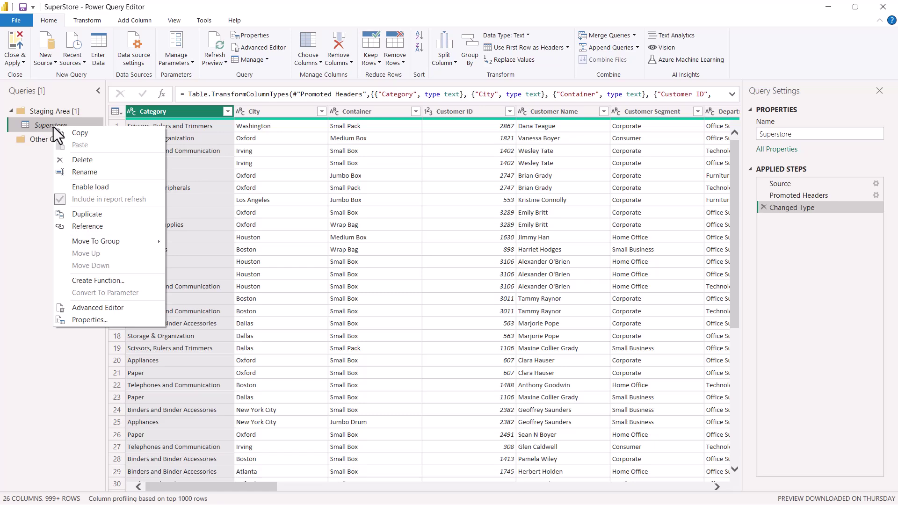
left_click(72, 225)
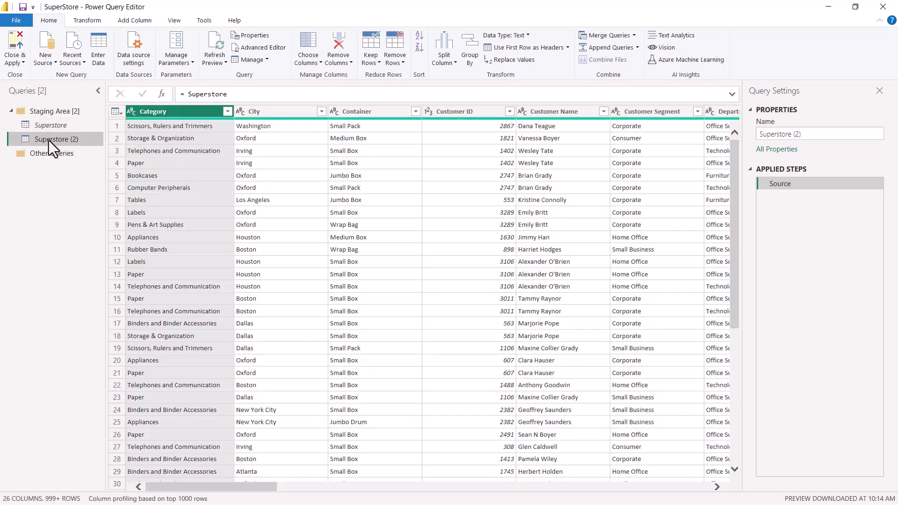
right_click(57, 145)
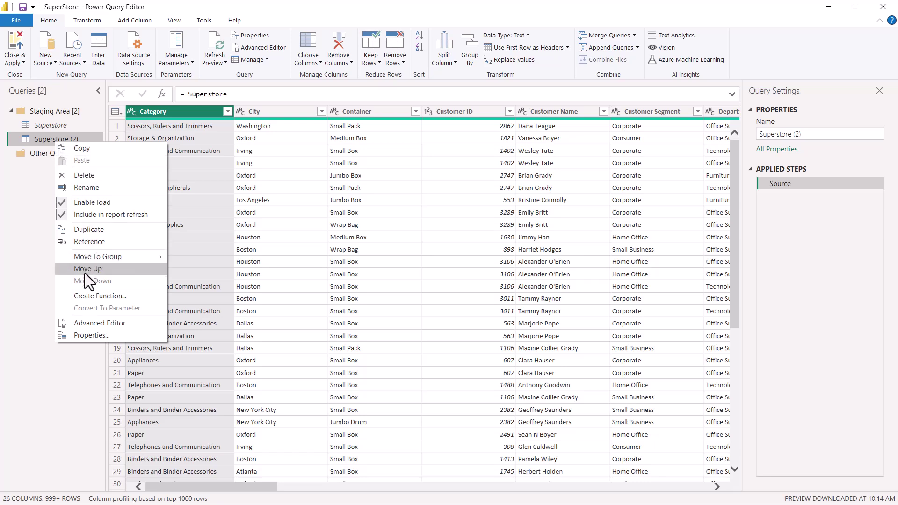
mouse_move(89, 259)
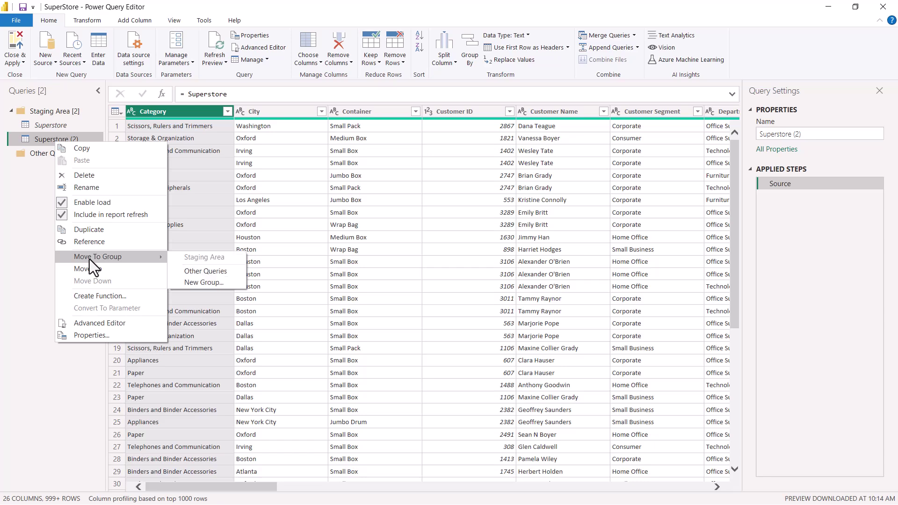
left_click(206, 282)
type("Data Model")
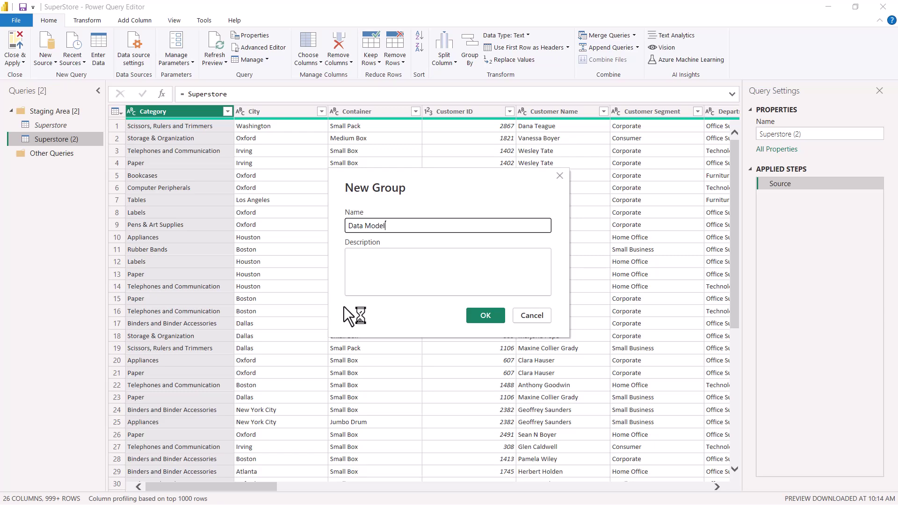
key("Return")
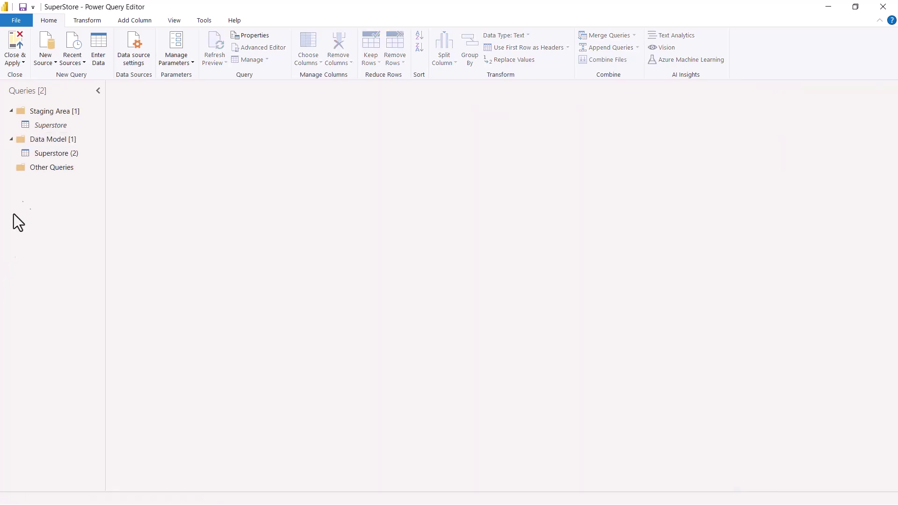
Rename the referenced query in the Data Model group as Customers.
left_click(49, 154)
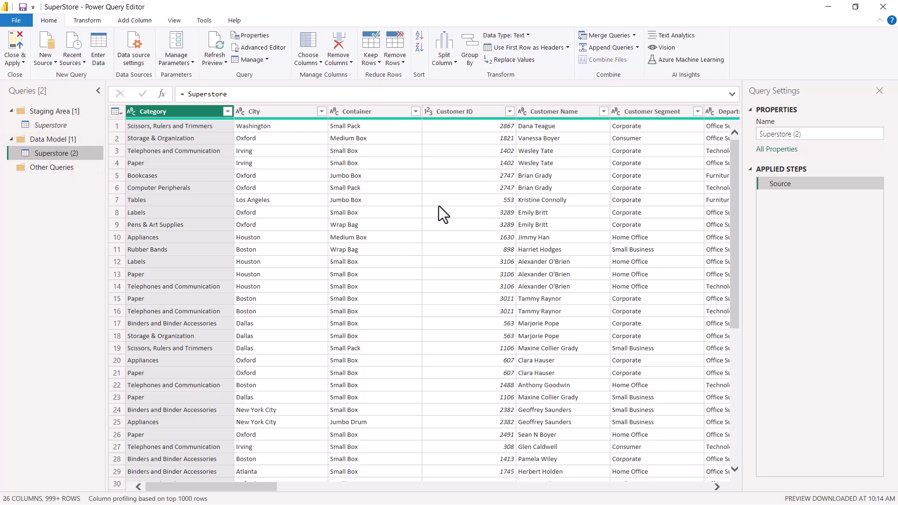
left_click_drag(815, 134, 764, 126)
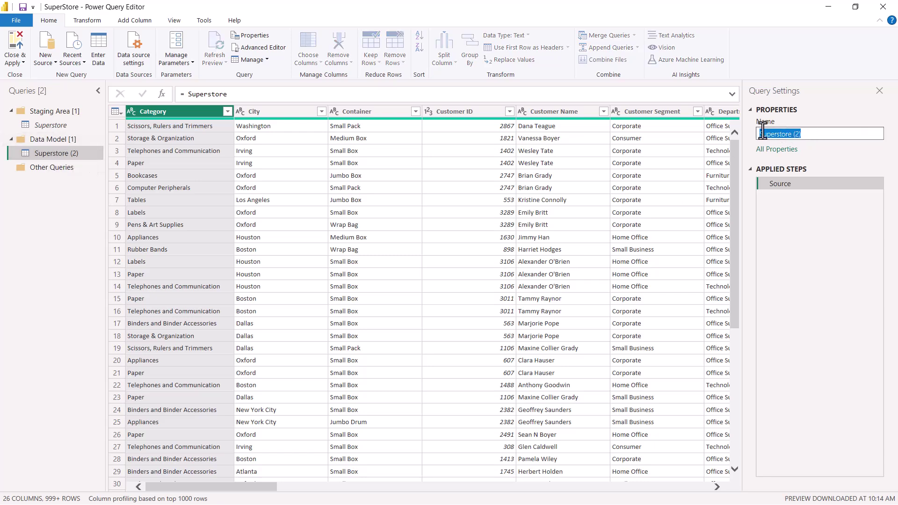
type("Customers")
key("Return")
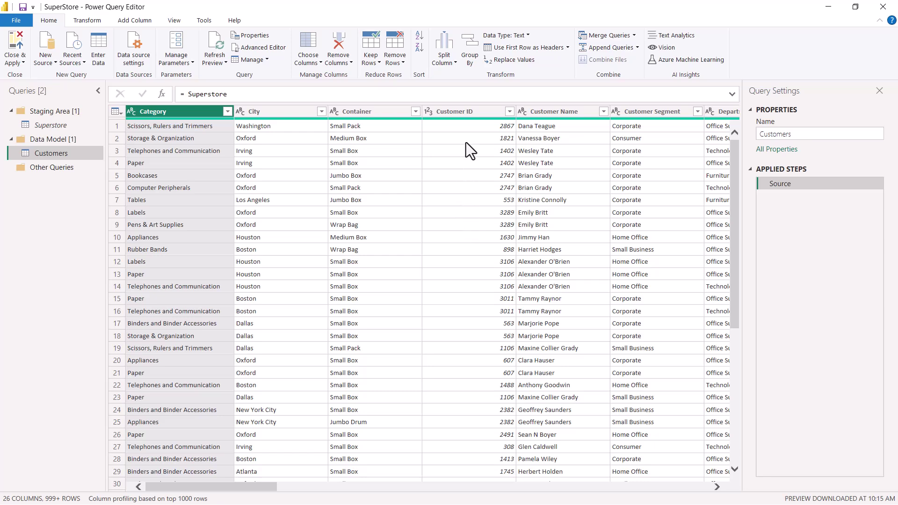
Keep only the Customer ID, Customer Name and Customer Segment columns in the Customers query, removing all other columns.
left_click(462, 113)
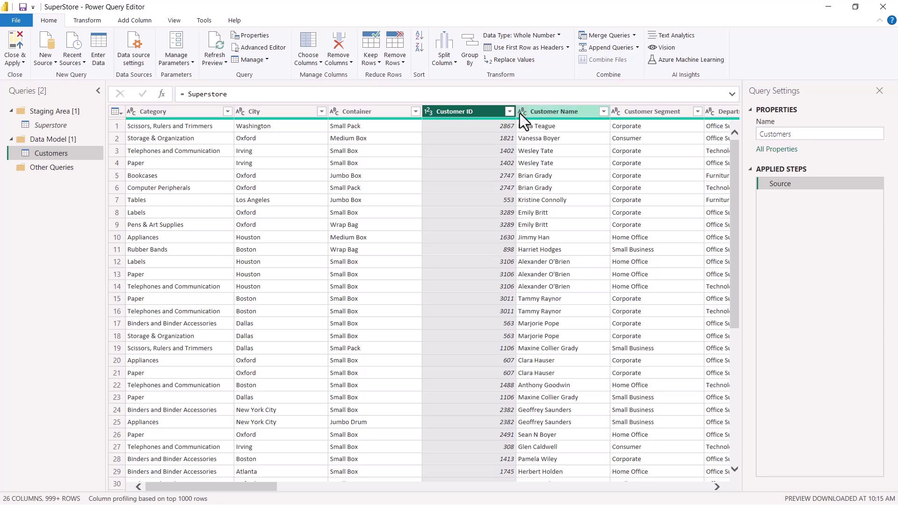
left_click(545, 112)
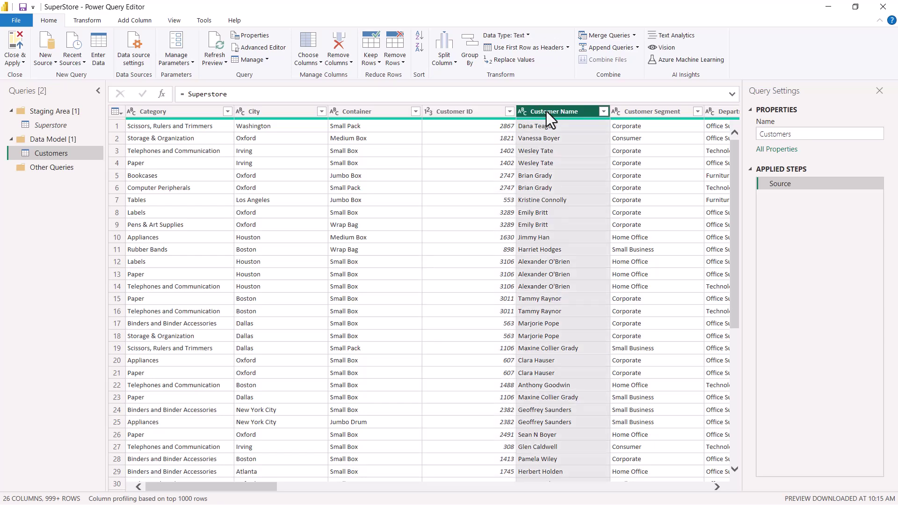
left_click(645, 113)
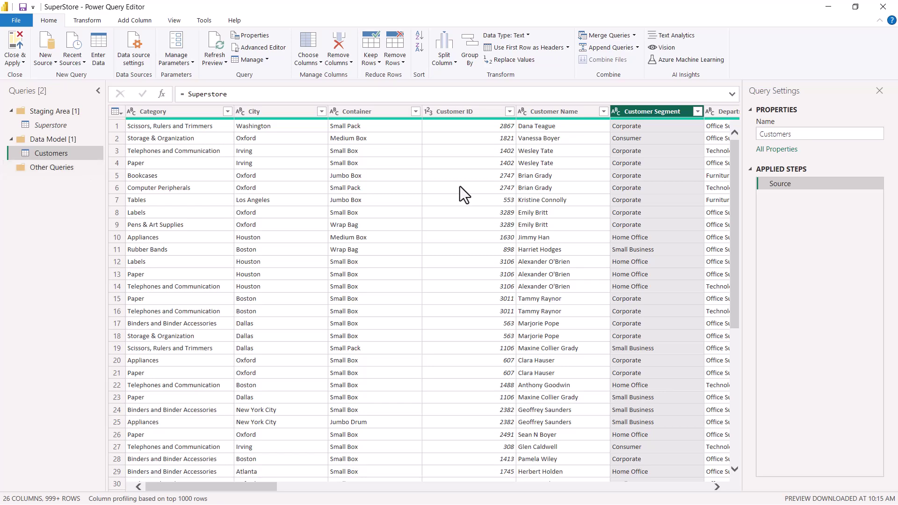
left_click(449, 115)
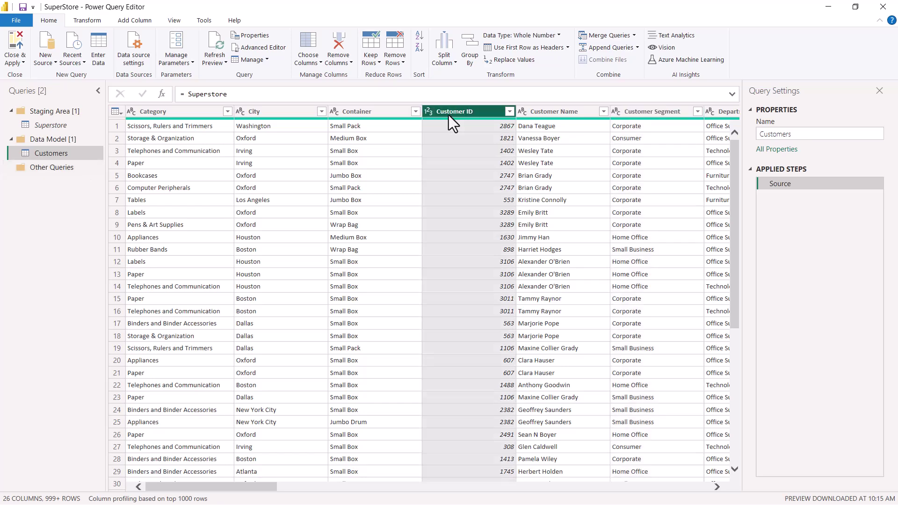
left_click(551, 114, "ctrl")
left_click(627, 115, "ctrl")
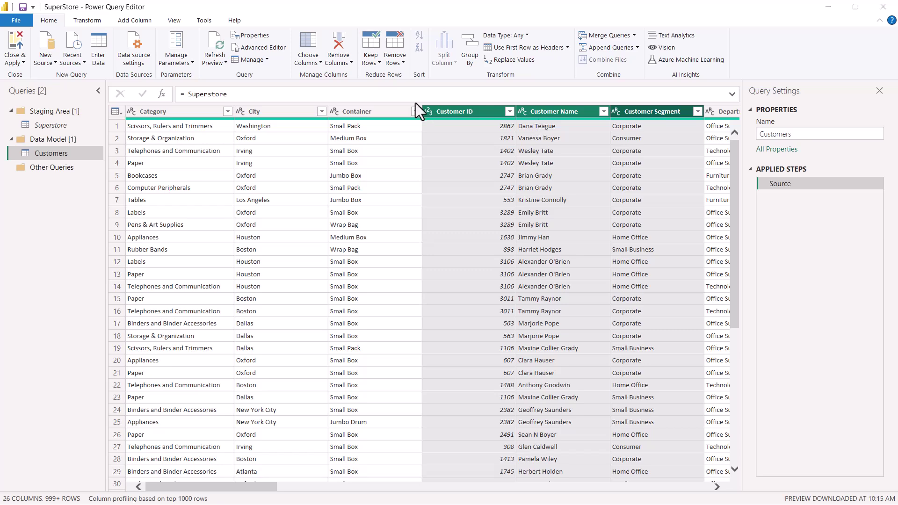
left_click(349, 63)
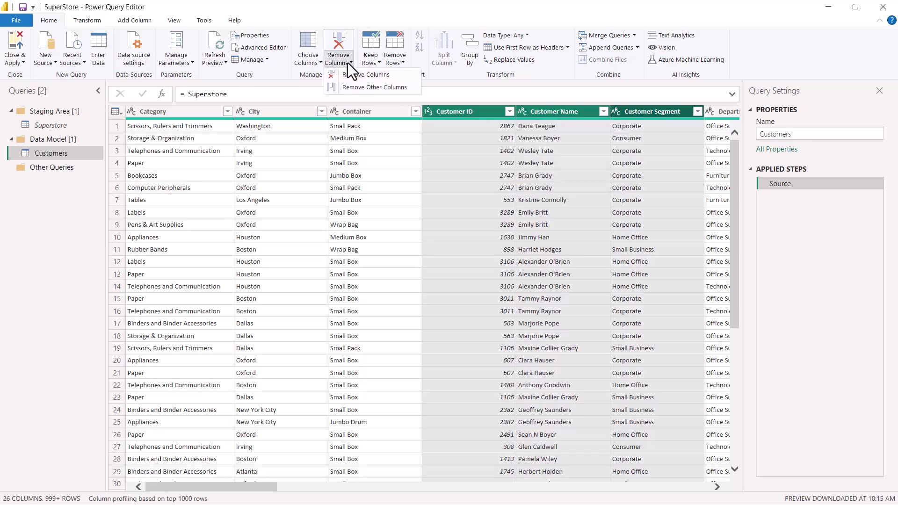
left_click(368, 88)
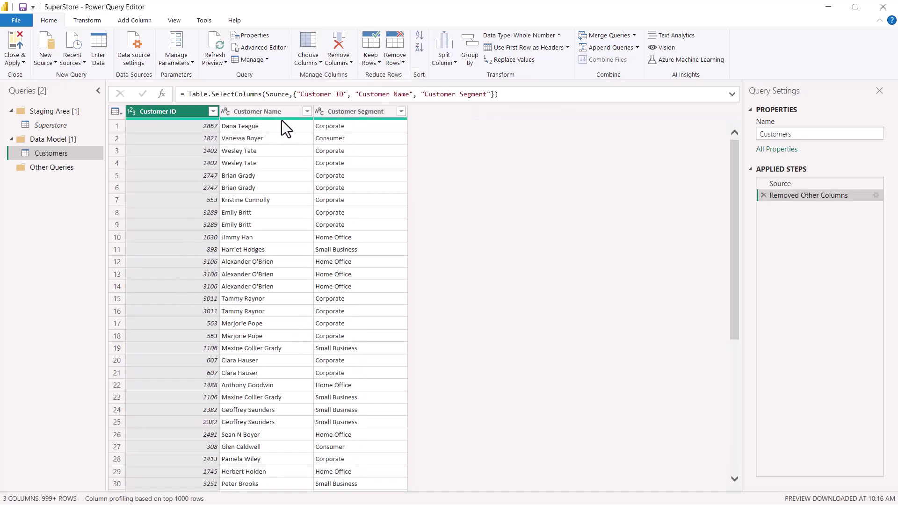
Base column profiling on the entire data set and show the column distribution for the Customers query.
mouse_move(286, 120)
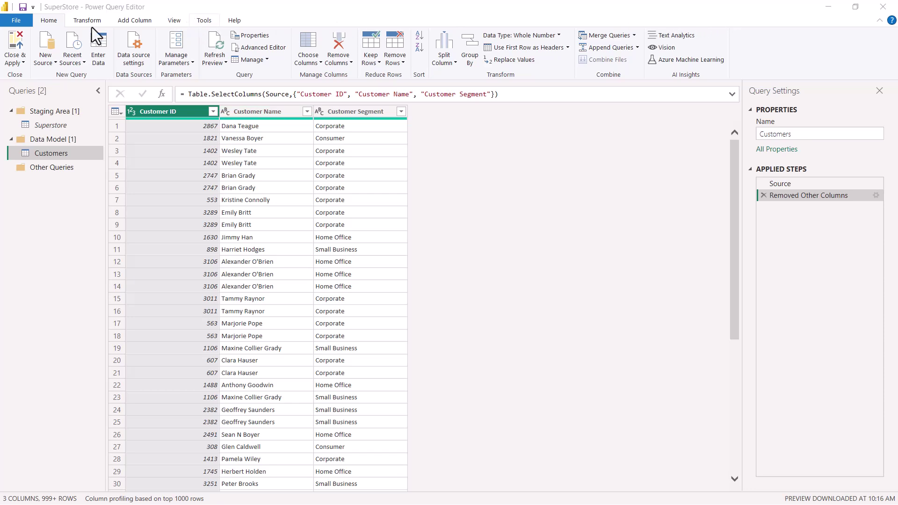
left_click(146, 499)
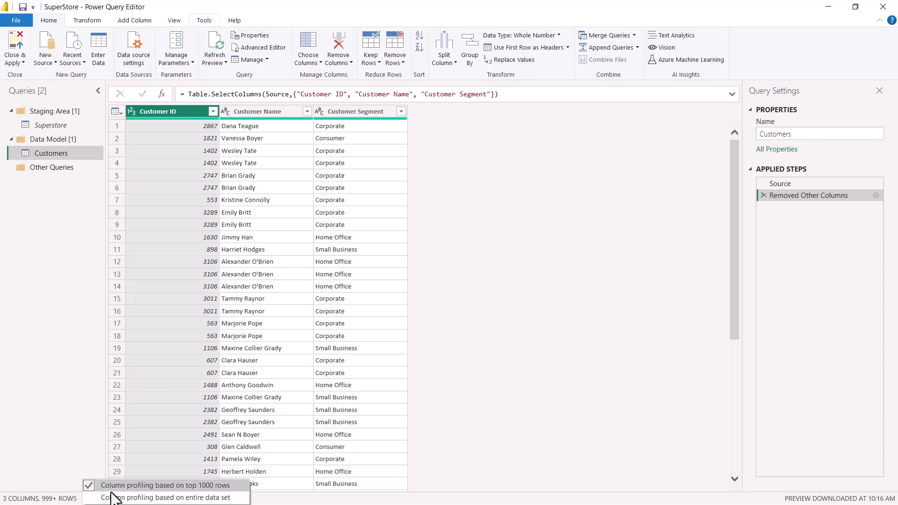
left_click(131, 499)
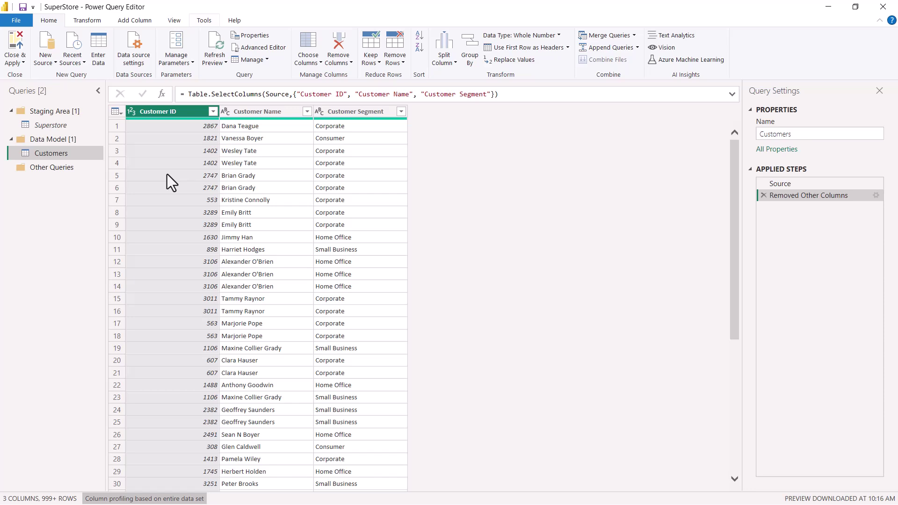
left_click(174, 22)
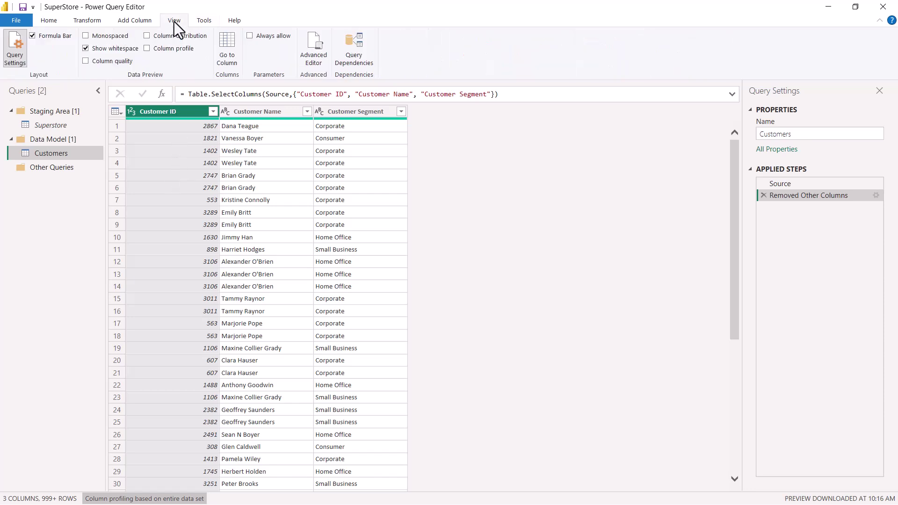
left_click(147, 36)
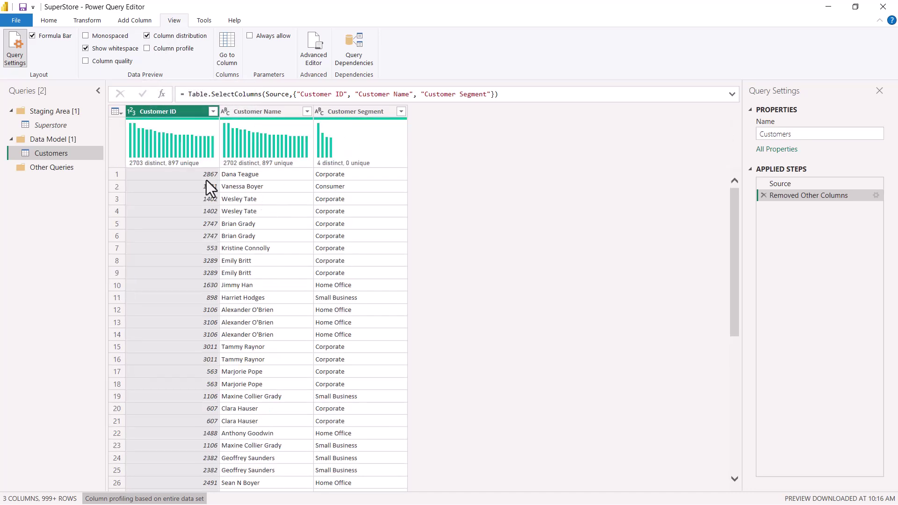
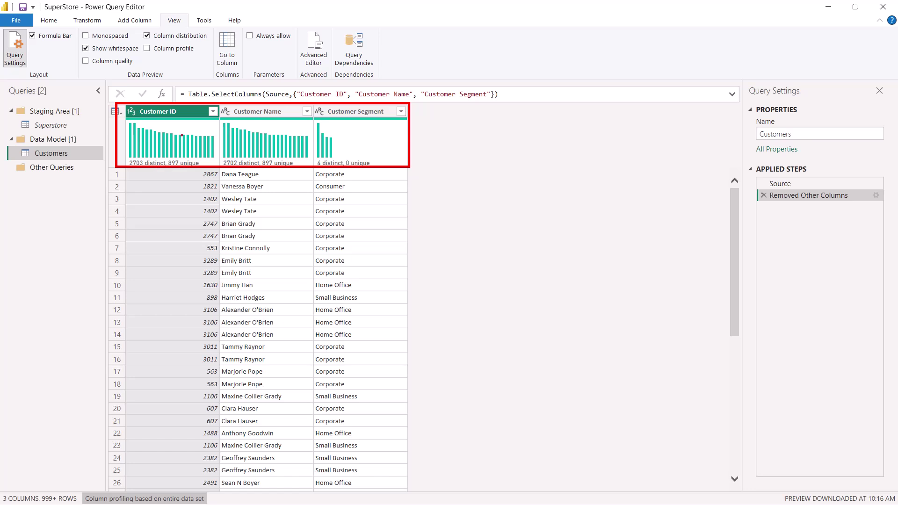
Remove duplicate rows from the Customers query based on Customer ID and check the column's distribution.
right_click(171, 112)
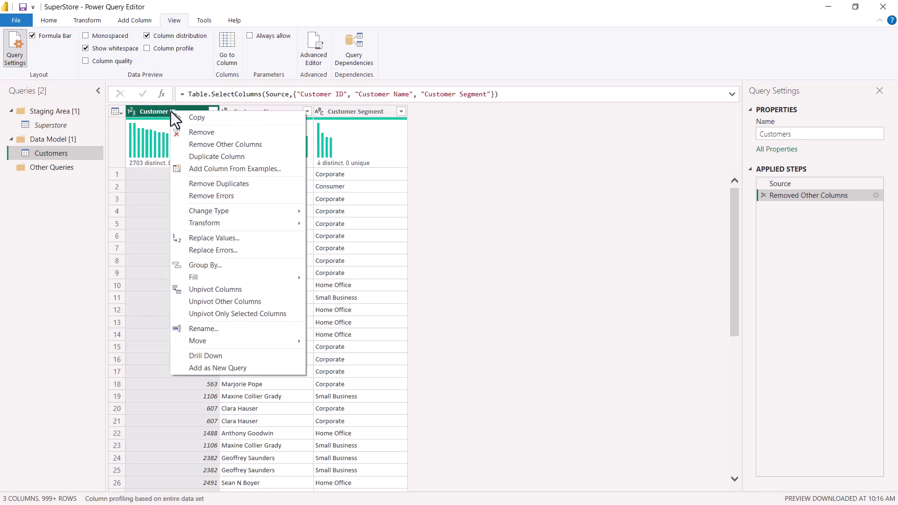
left_click(208, 185)
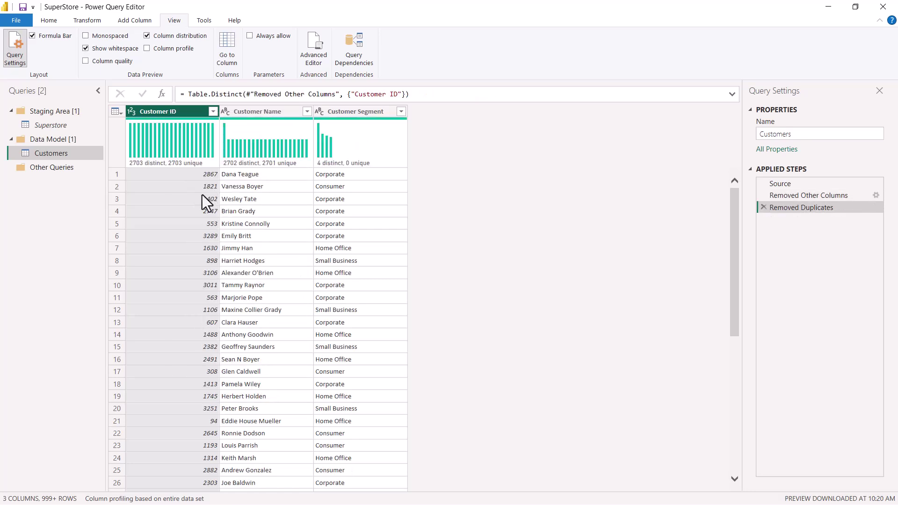
mouse_move(170, 144)
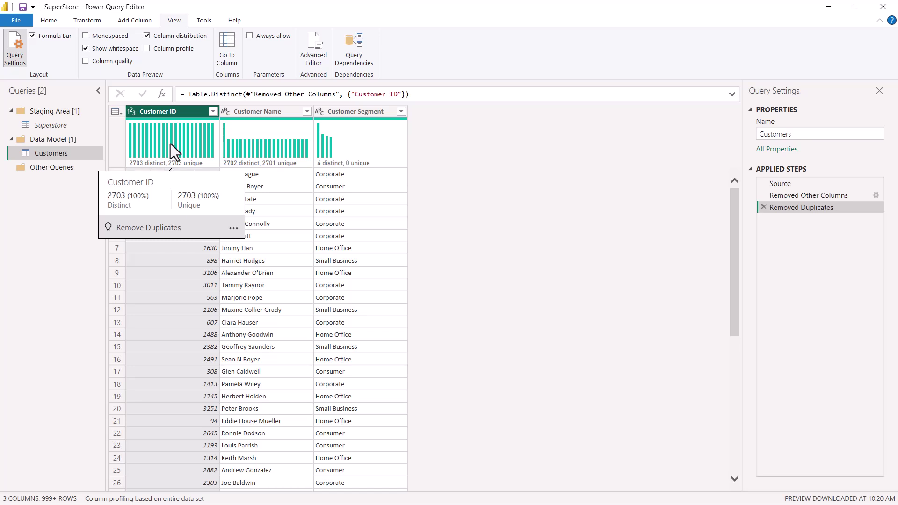
mouse_move(121, 102)
left_mouse_down()
mouse_move(141, 131)
mouse_move(193, 156)
left_mouse_up()
mouse_move(122, 104)
left_mouse_down()
mouse_move(148, 129)
mouse_move(236, 172)
mouse_move(217, 171)
mouse_move(314, 168)
left_mouse_up()
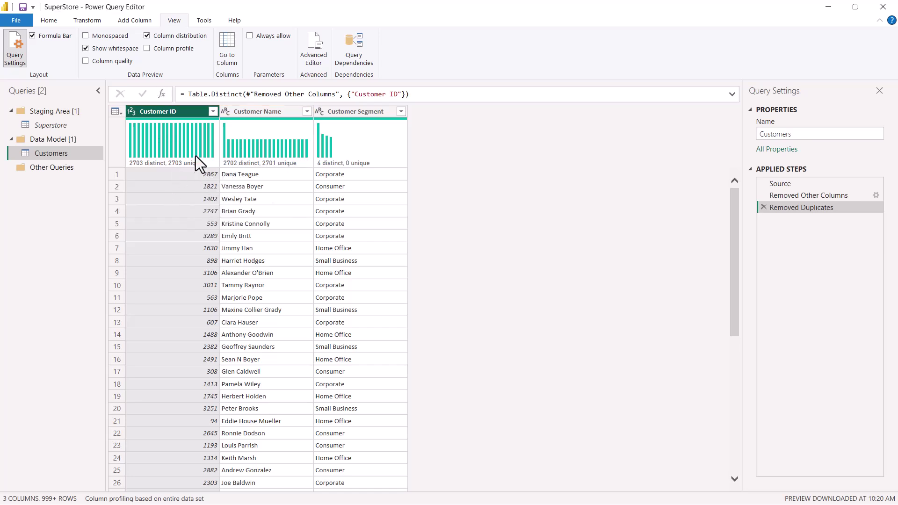
mouse_move(168, 155)
Switch to the Superstore data model workbook in Excel and fill the Customers row, B5:E5, with light gold.
key("alt+Tab")
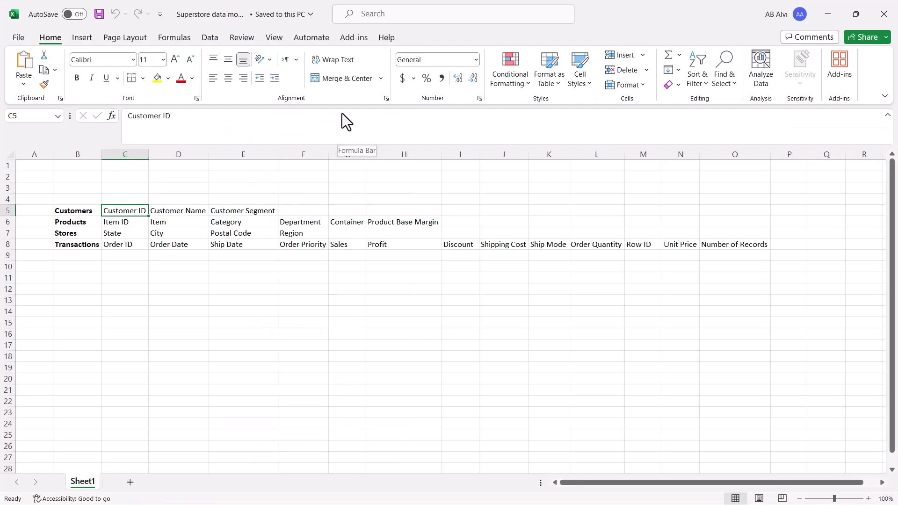
left_click_drag(68, 211, 231, 211)
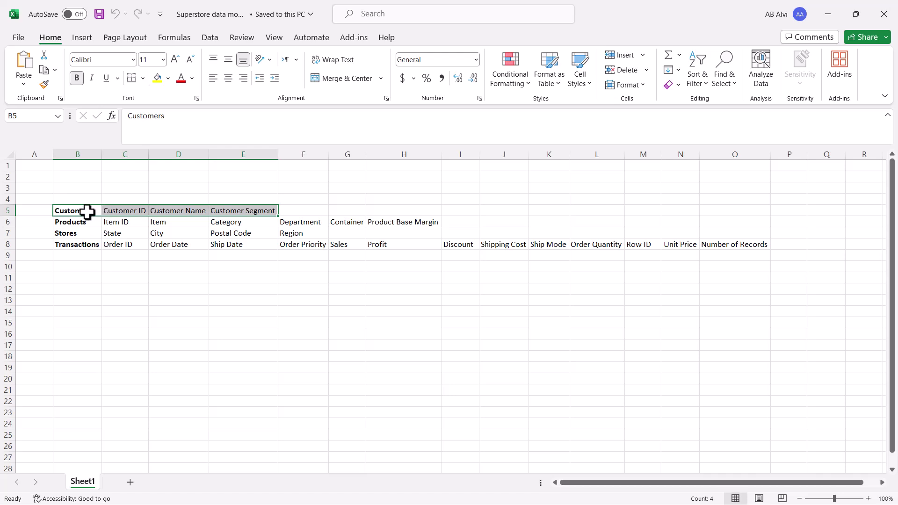
left_click(168, 79)
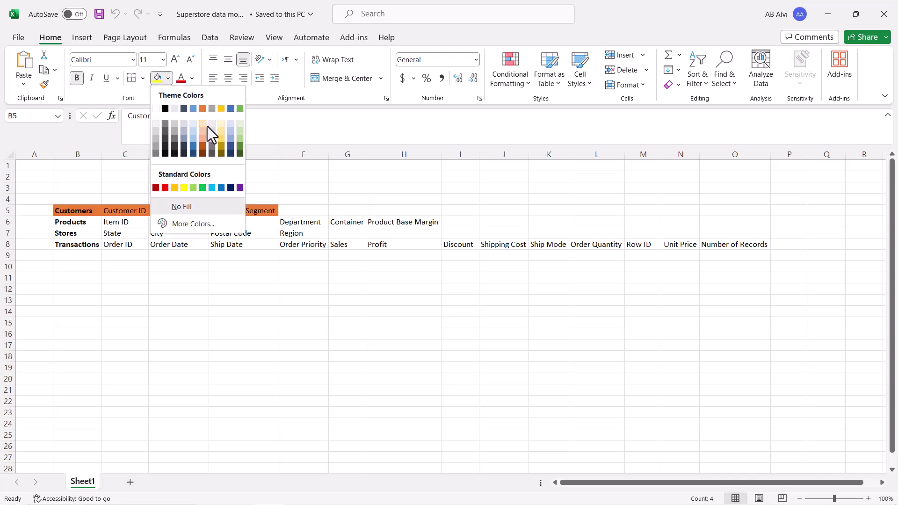
left_click(222, 133)
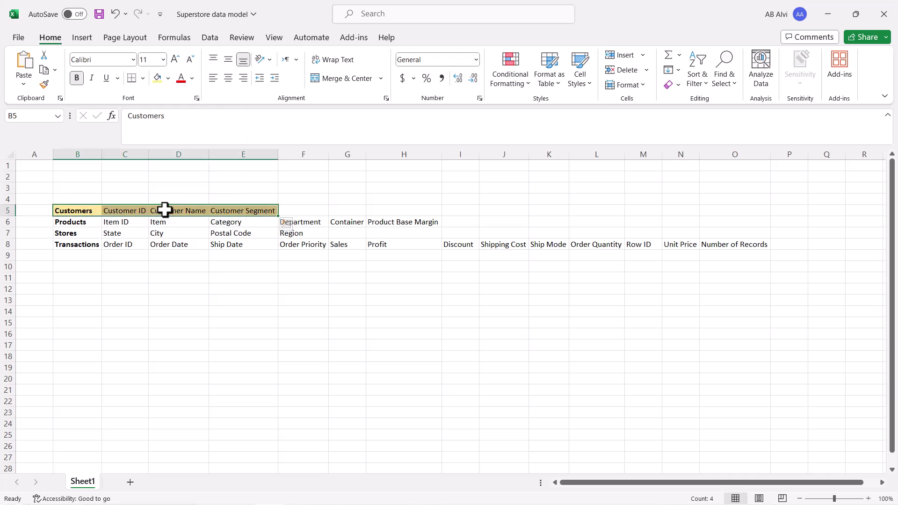
left_click(289, 200)
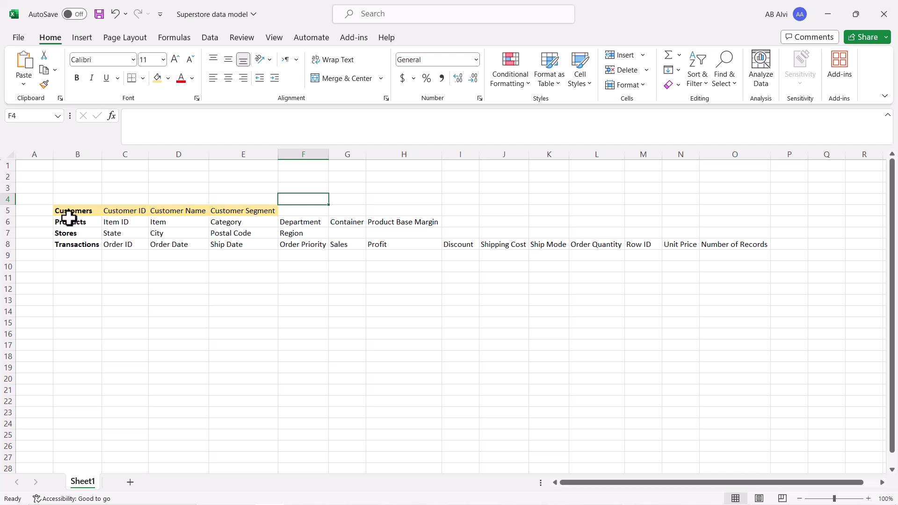
Review the fields planned for the Products table in row 6, from Item ID through Product Base Margin.
left_click_drag(70, 222, 421, 224)
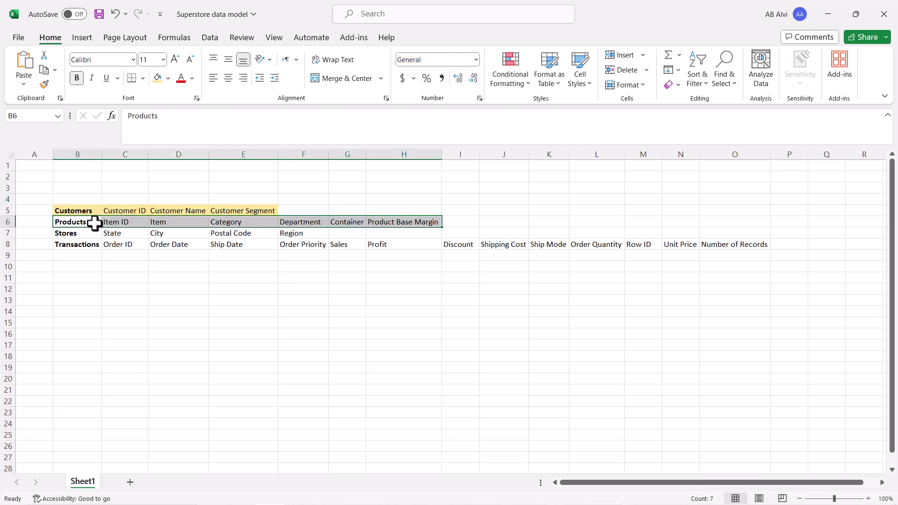
left_click(131, 222)
left_click(167, 222)
left_click(234, 225)
left_click(287, 225)
left_click(347, 225)
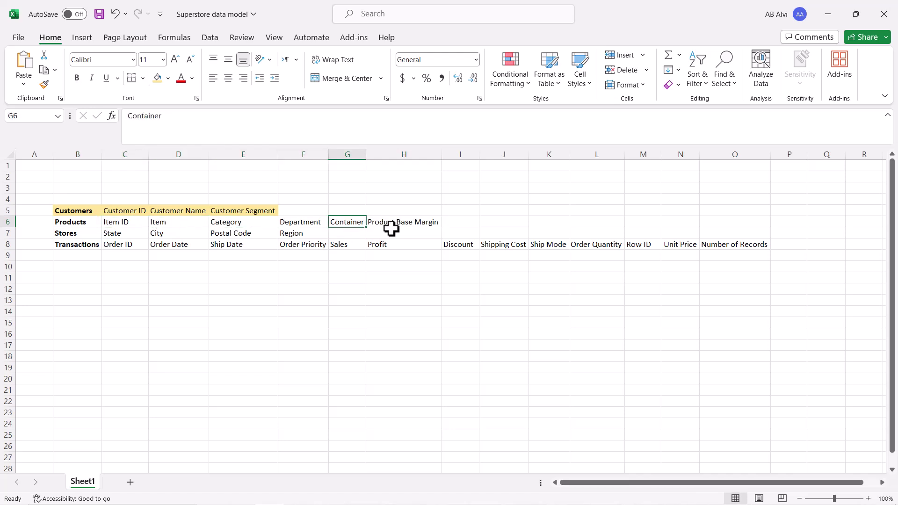
left_click(394, 230)
left_click(388, 221)
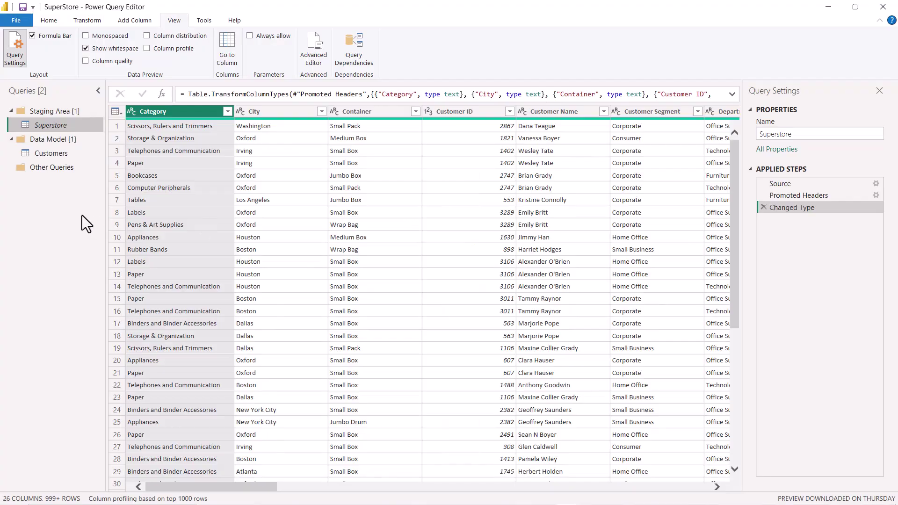
Create a reference of the Superstore staging query and move it into the Data Model group.
right_click(46, 125)
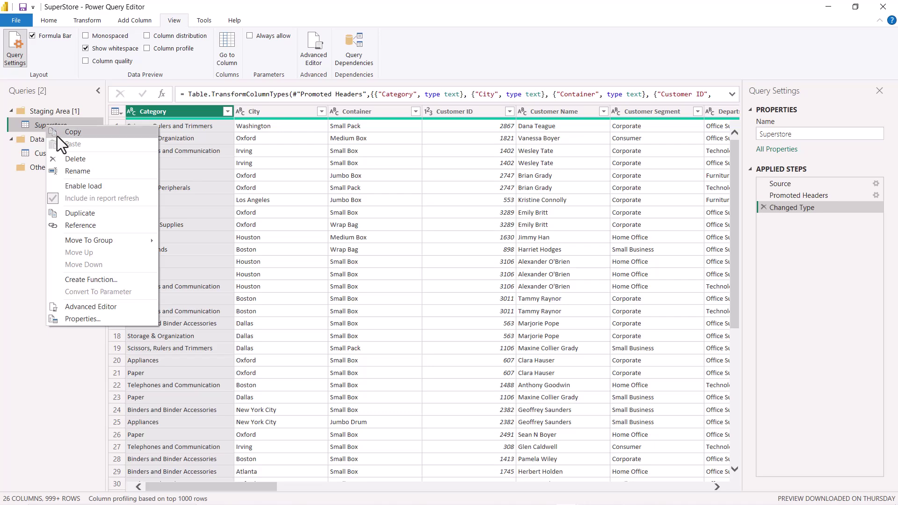
left_click(72, 224)
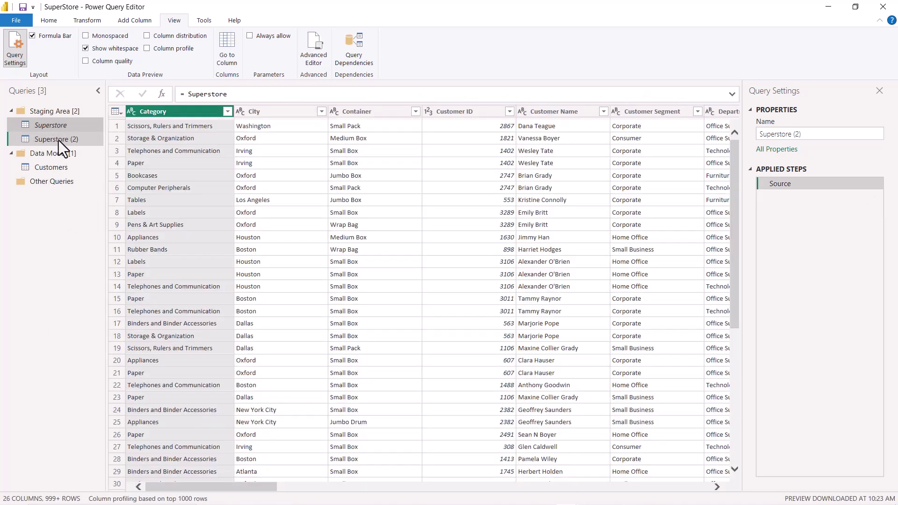
left_click_drag(58, 140, 38, 245)
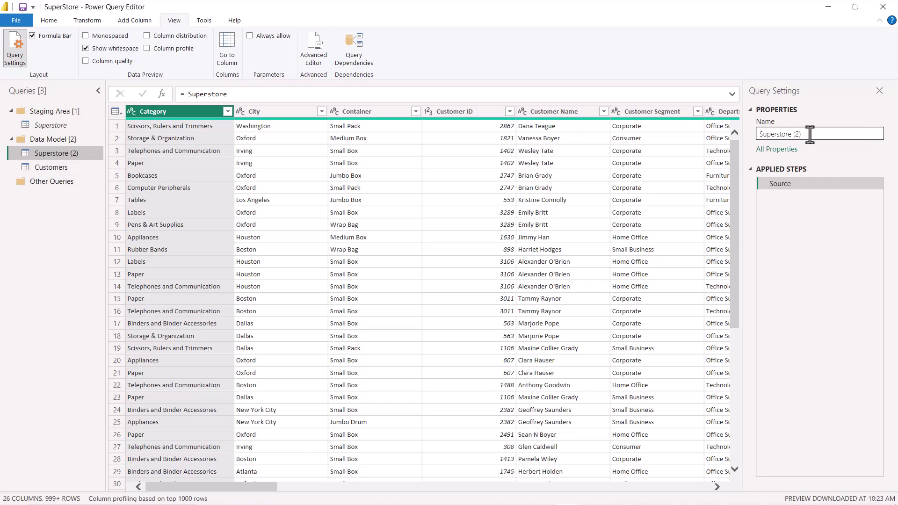
Rename the referenced Superstore (2) query as Products.
left_click_drag(814, 134, 756, 141)
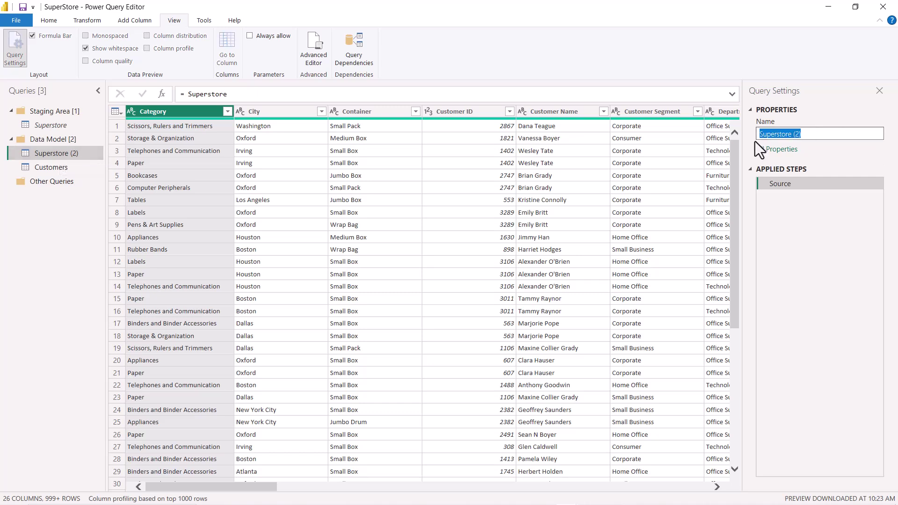
type("Products")
key("Return")
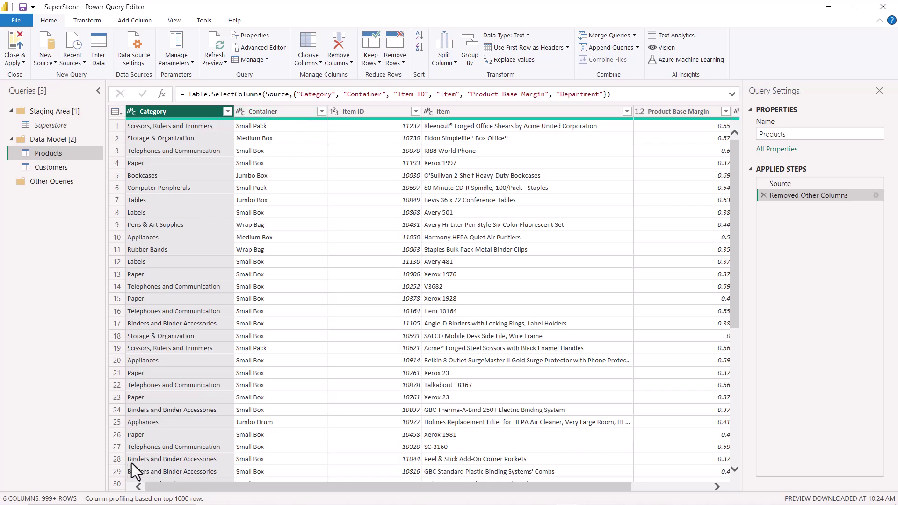
Review the columns kept in the Products query, from Category and Container through Product Base Margin and Department.
left_click_drag(162, 487, 164, 487)
left_click(283, 111)
left_click(371, 115)
left_click(458, 113)
left_click(655, 113)
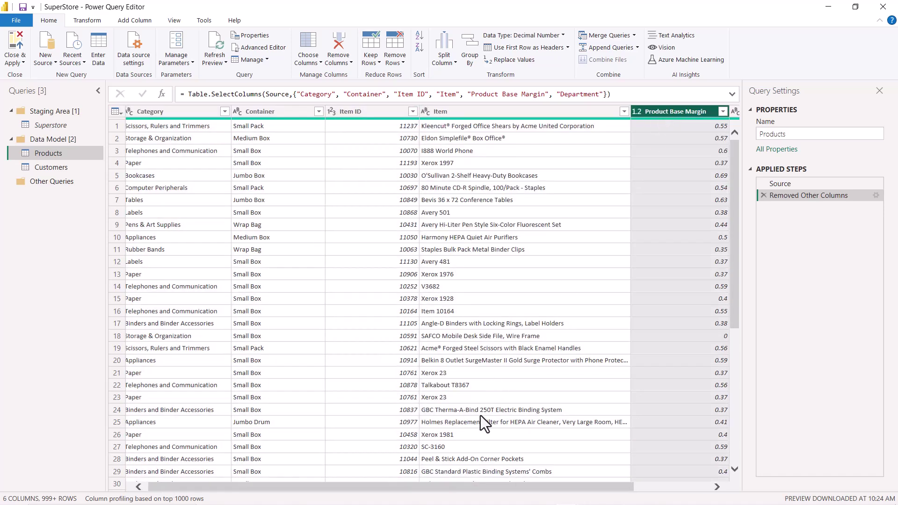
left_click_drag(473, 492, 594, 491)
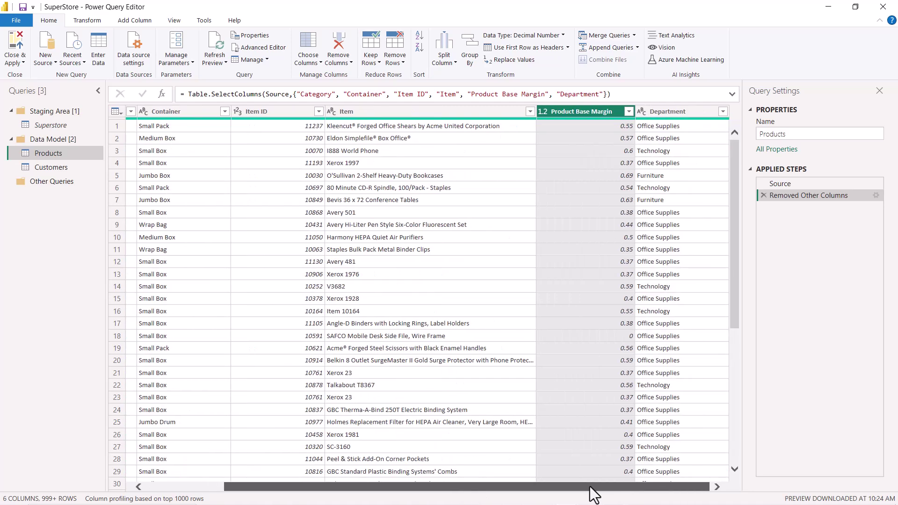
left_click(669, 116)
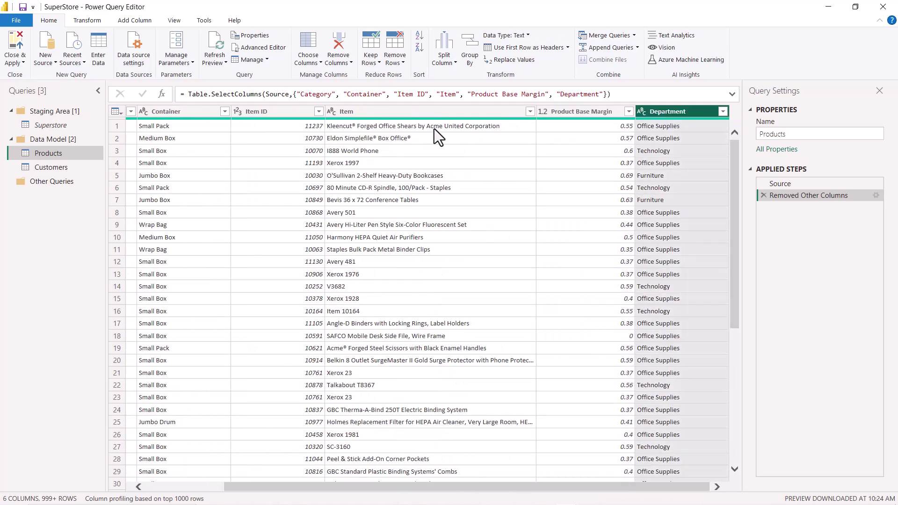
left_click_drag(457, 488, 306, 487)
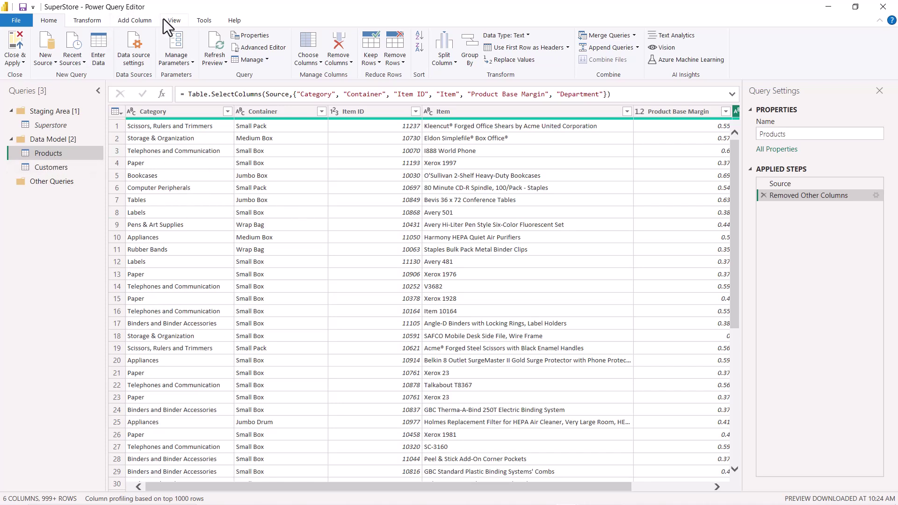
Base column profiling on the entire data set and show the column distribution for the Products query.
left_click(177, 500)
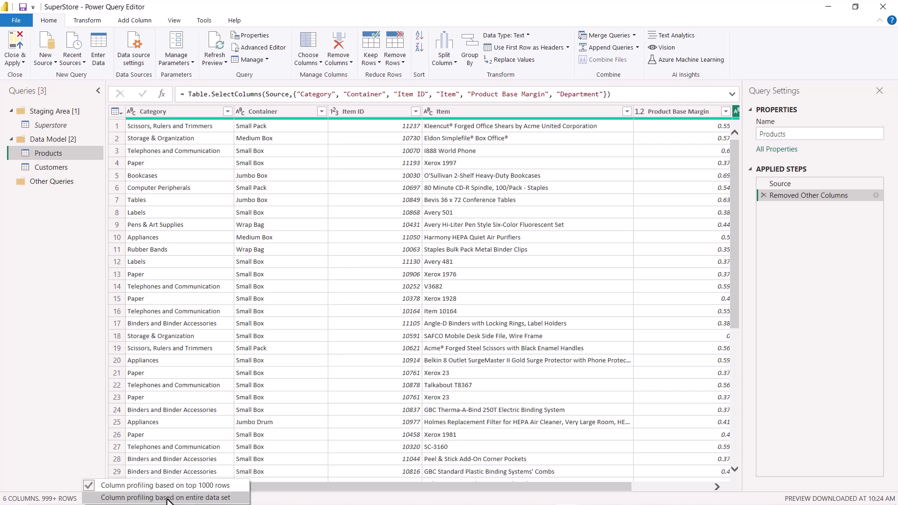
left_click(167, 499)
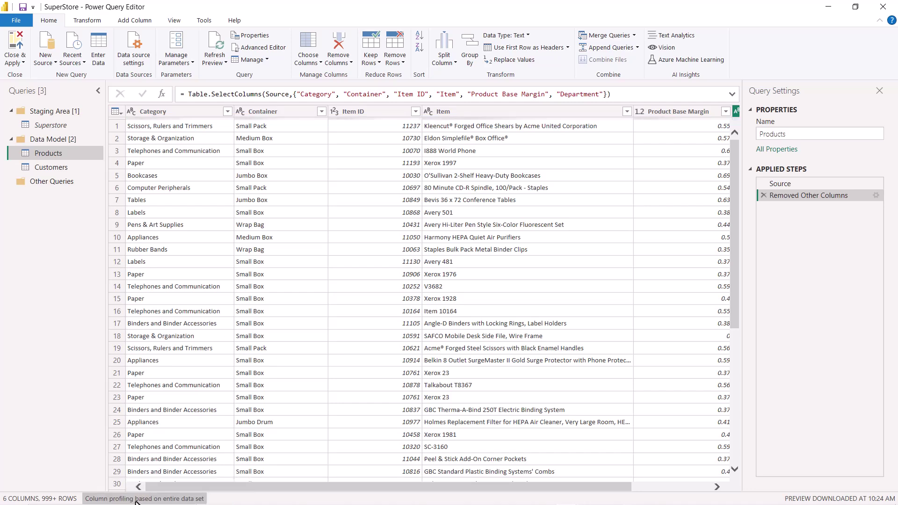
left_click(178, 18)
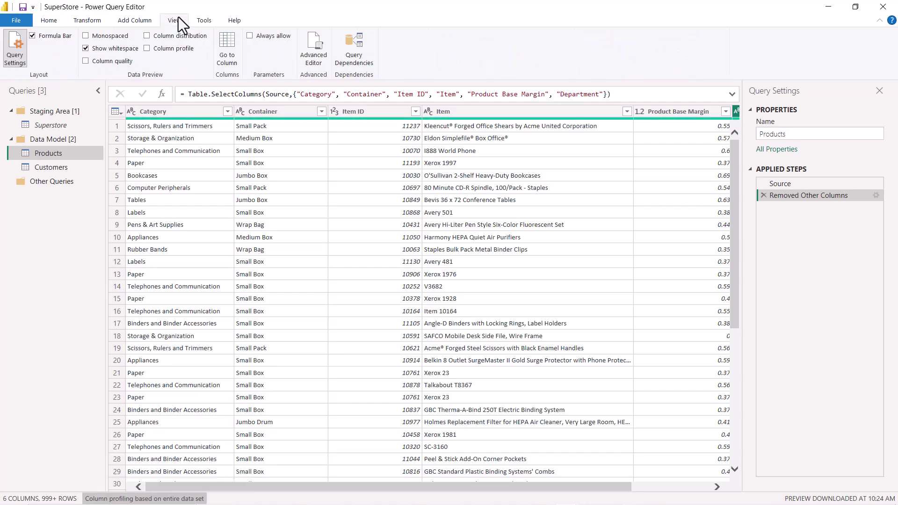
left_click(149, 37)
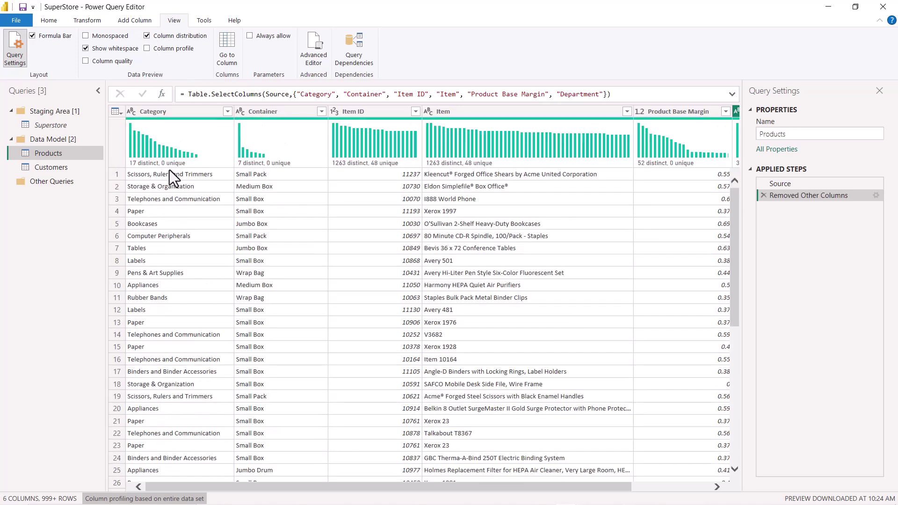
Compare the distinct and unique value distributions of the Item ID and Item columns in the Products query.
mouse_move(283, 487)
left_mouse_down()
mouse_move(332, 486)
mouse_move(273, 489)
left_mouse_up()
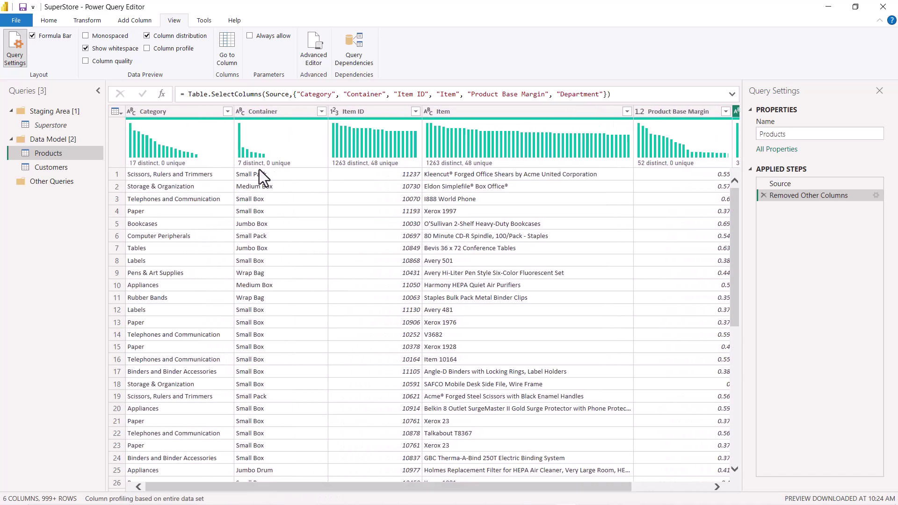
left_click(360, 111)
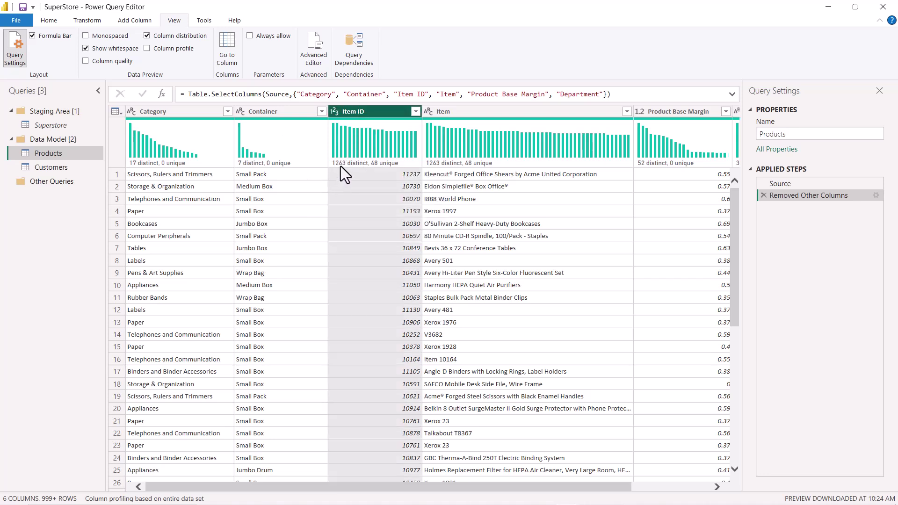
mouse_move(341, 166)
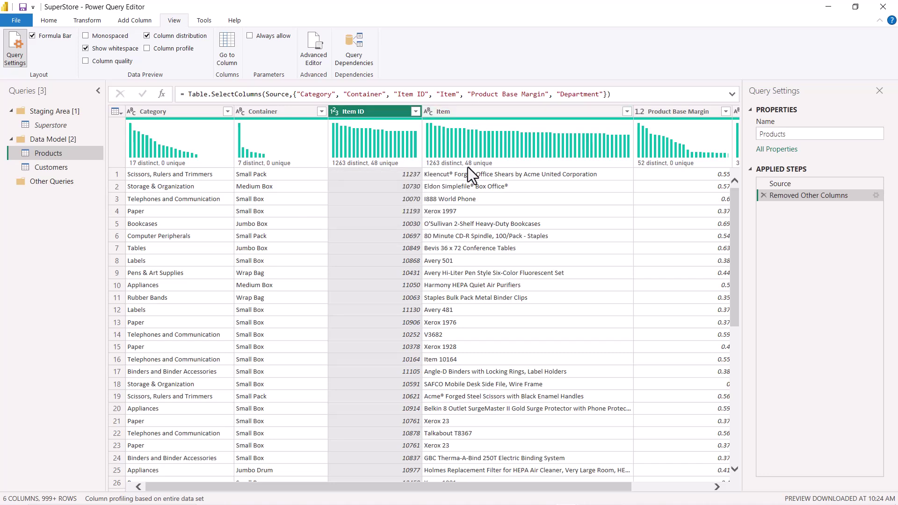
left_click(448, 113)
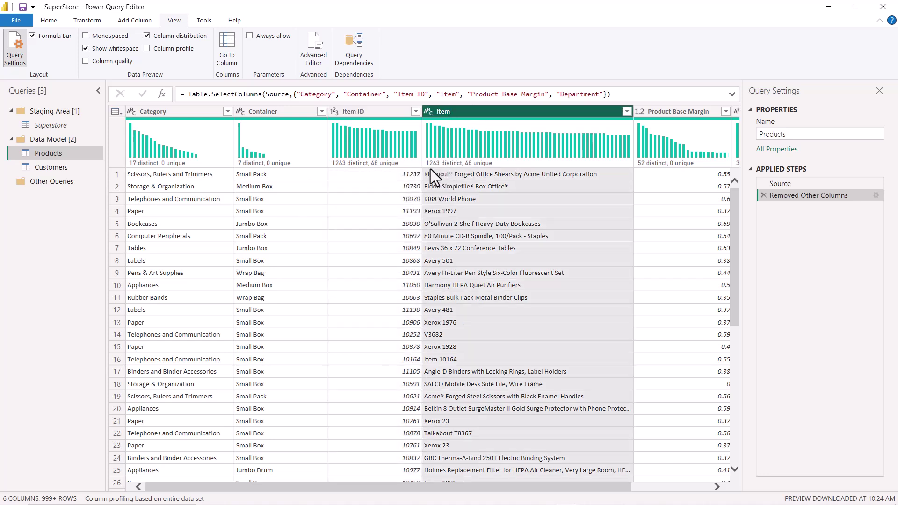
mouse_move(451, 168)
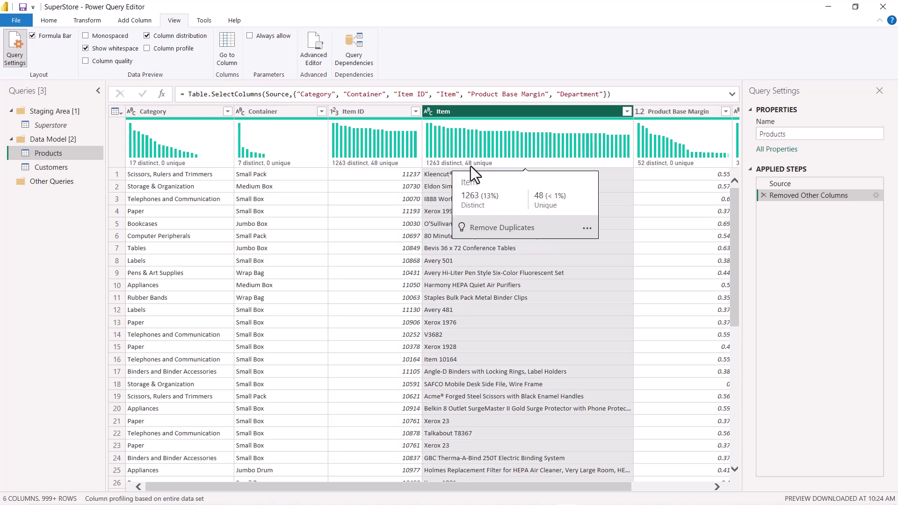
left_click(363, 113)
left_click(445, 111)
mouse_move(366, 163)
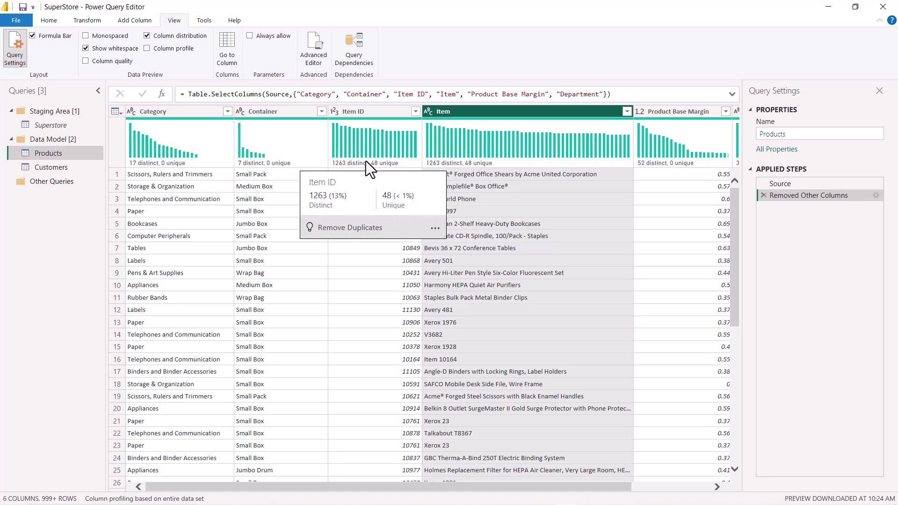
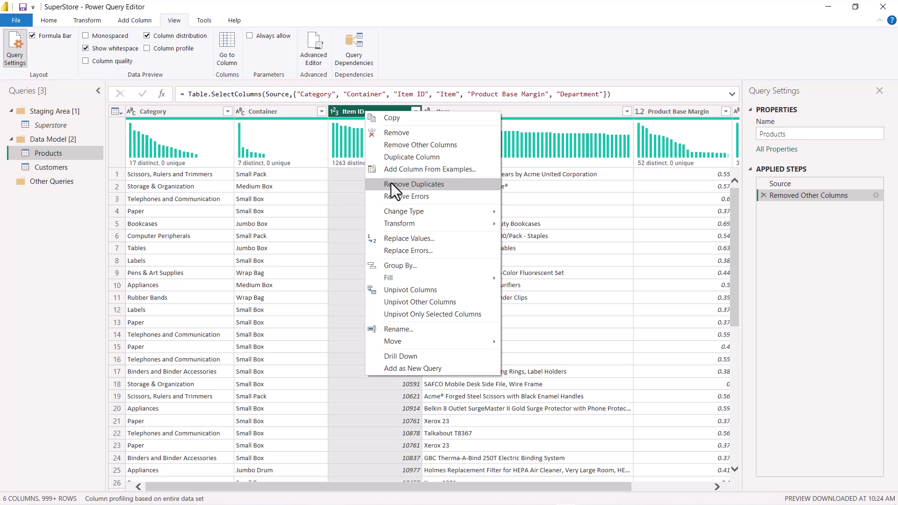
Remove duplicate rows from the Products query based on Item ID and check the distributions of its columns.
left_click(390, 183)
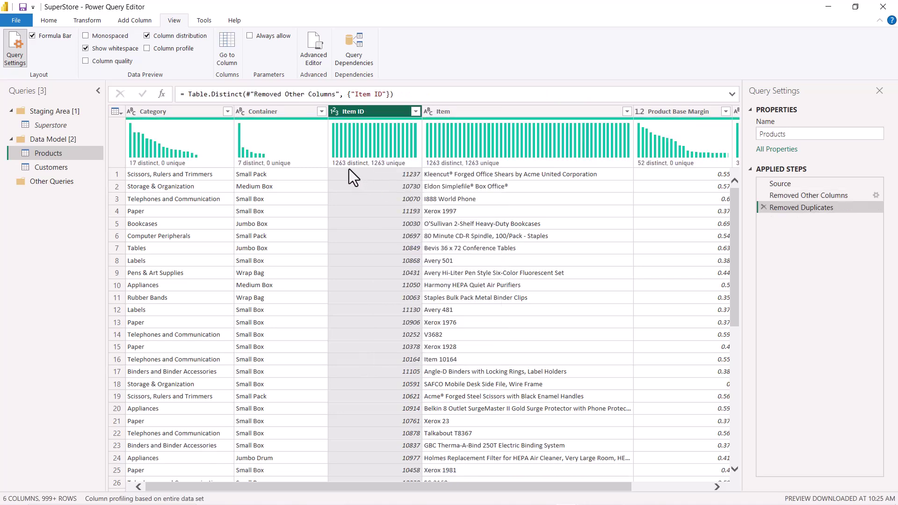
mouse_move(340, 166)
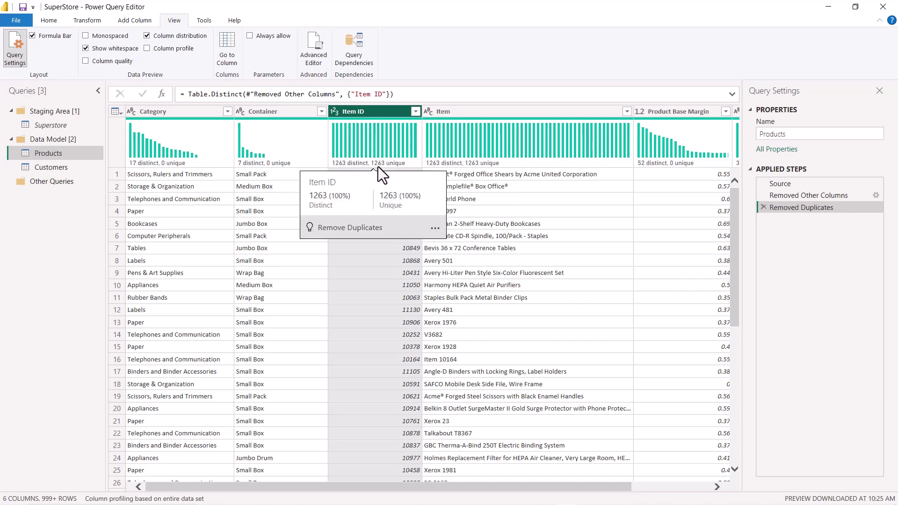
mouse_move(456, 166)
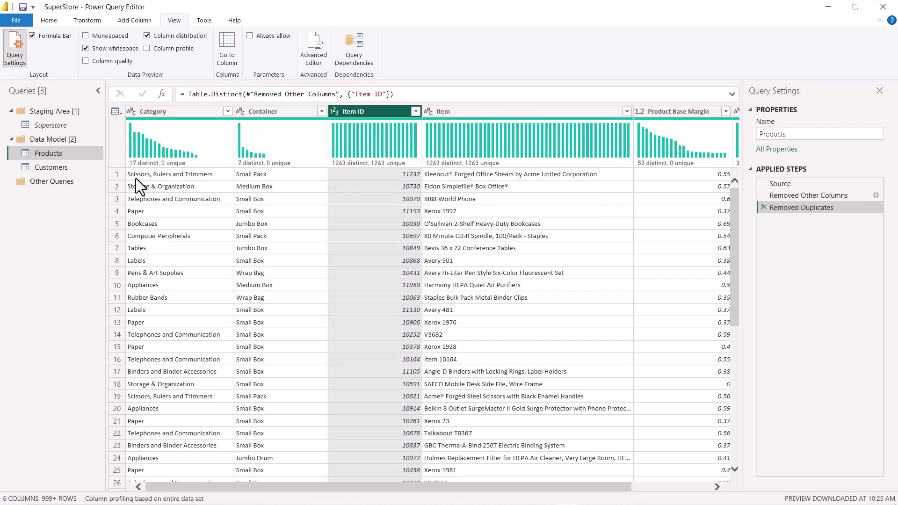
left_click_drag(357, 485, 292, 480)
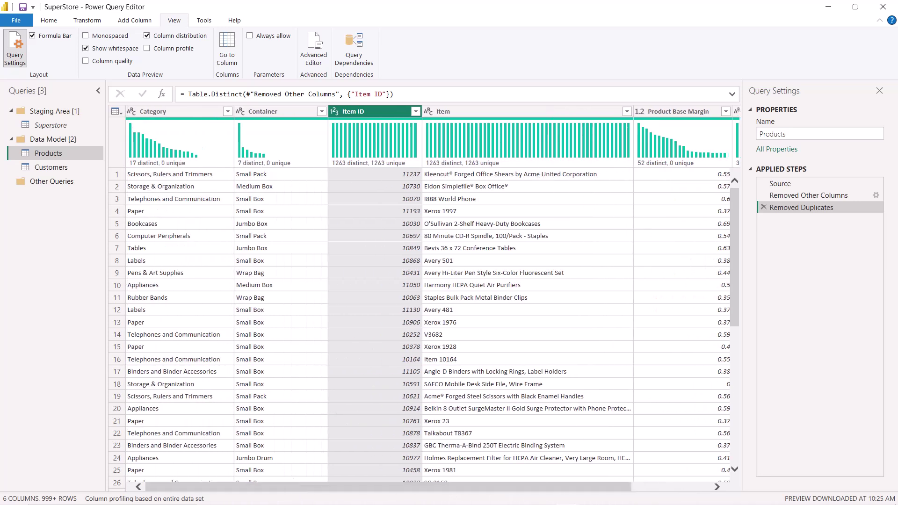
left_click_drag(490, 486, 391, 485)
mouse_move(429, 164)
left_click_drag(519, 487, 457, 492)
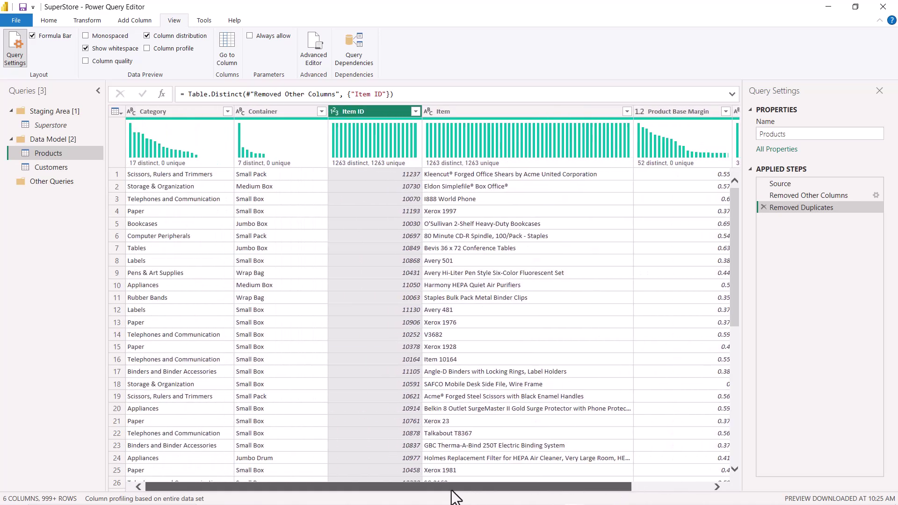